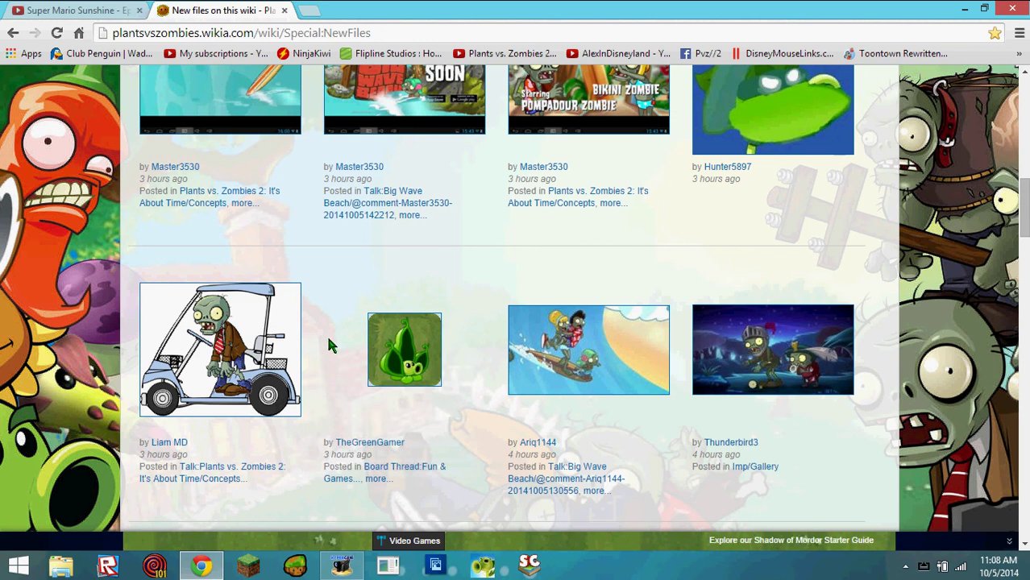
mouse_move(328, 258)
left_mouse_down()
mouse_move(276, 287)
mouse_move(290, 161)
left_mouse_up()
left_click(300, 275)
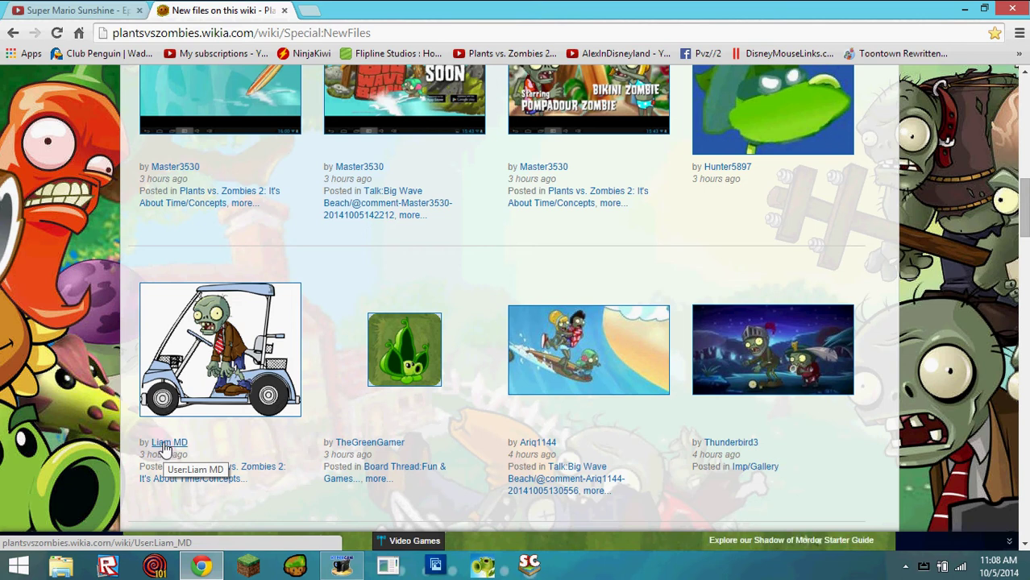
left_click(224, 473)
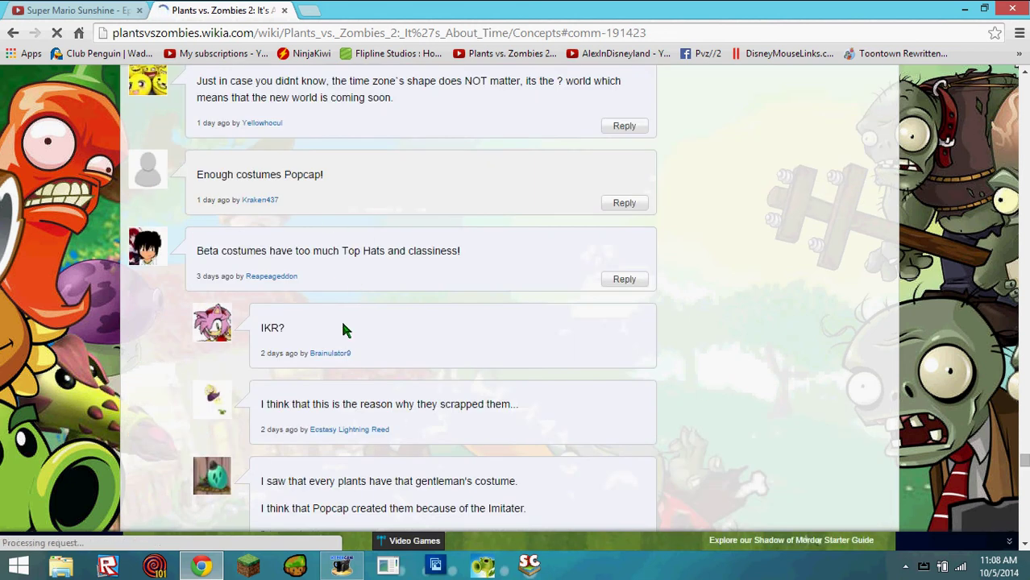
scroll(456, 323, "down", 1)
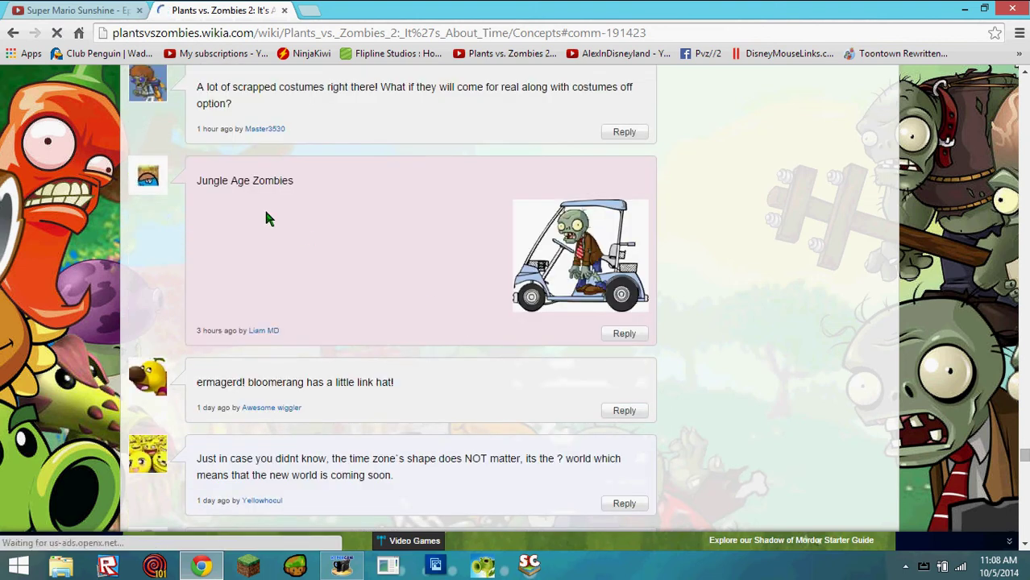
Find the 'Jungle Age Zombies' comment and close the extra 'Watch Kidnapped Online' tab.
left_click_drag(265, 181, 569, 231)
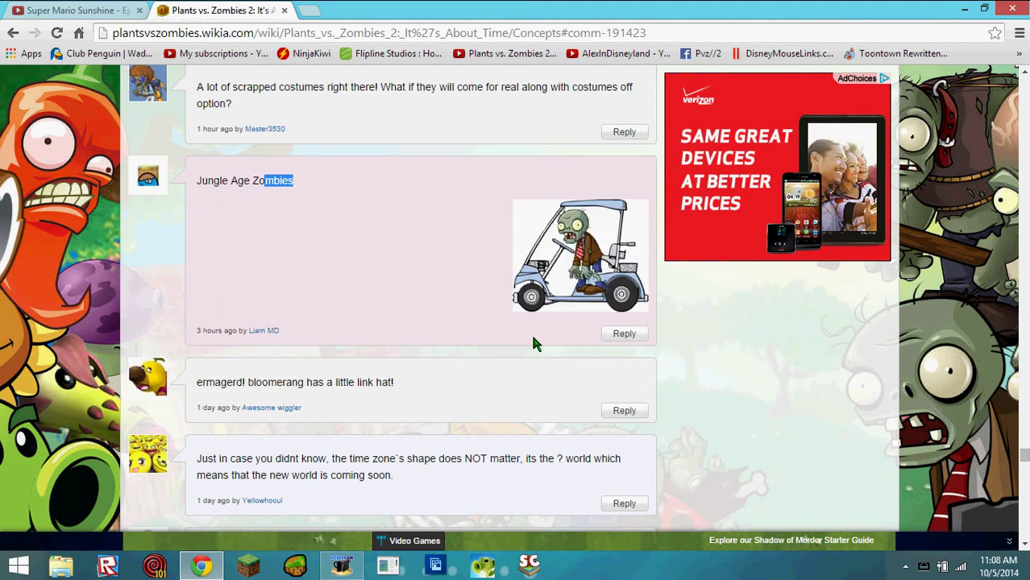
scroll(443, 252, "down", 1)
middle_click(522, 292)
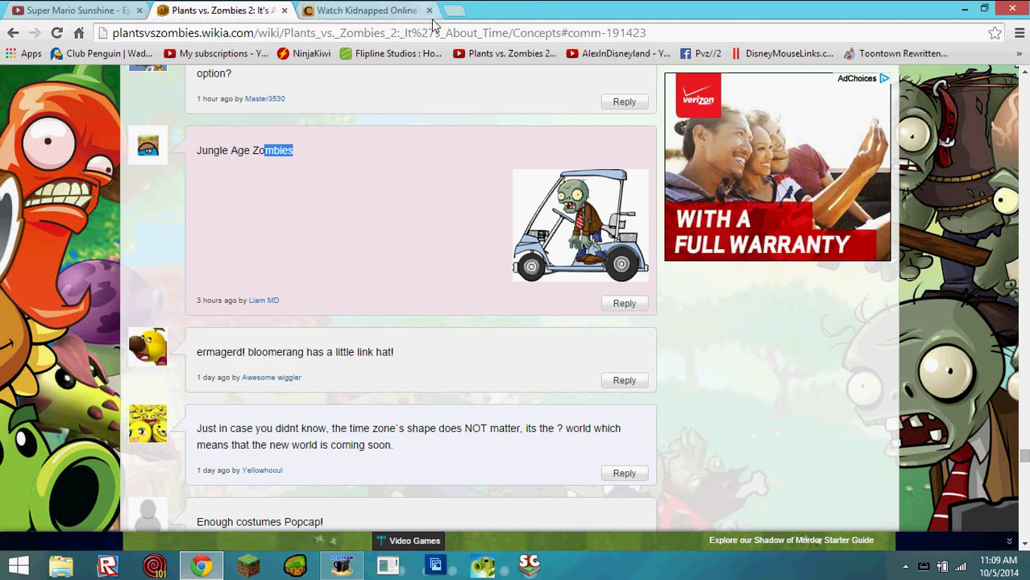
left_click(428, 10)
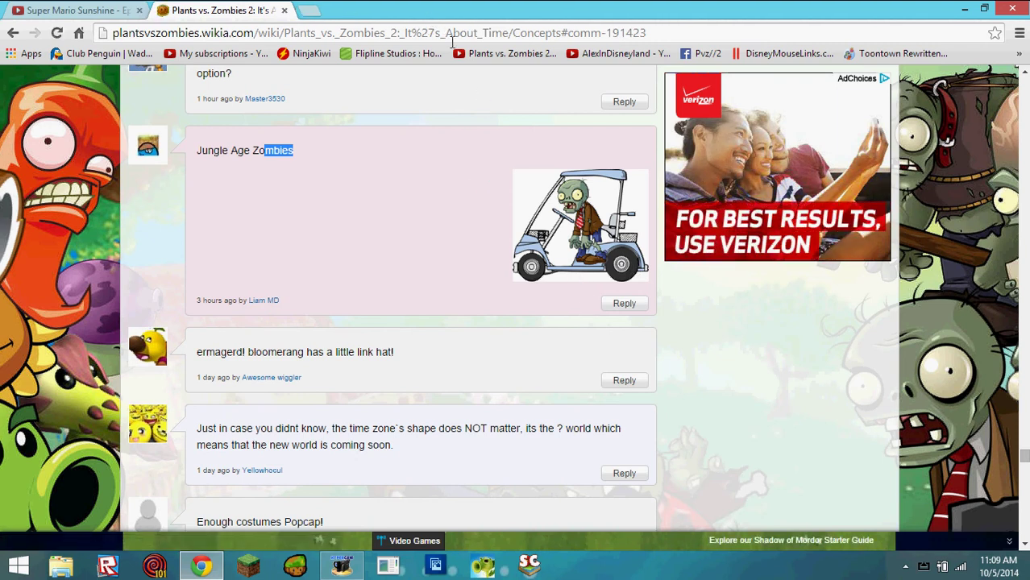
Minimize Chrome and open the 'Plants vs Zombies 2 Jungle Ages' folder on the desktop.
left_click_drag(278, 150, 572, 226)
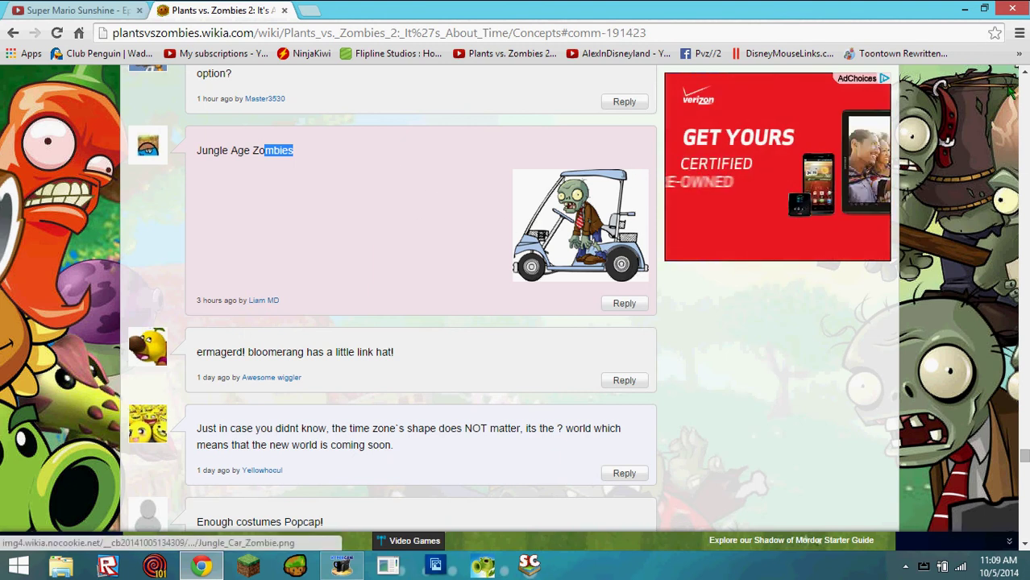
left_click(964, 9)
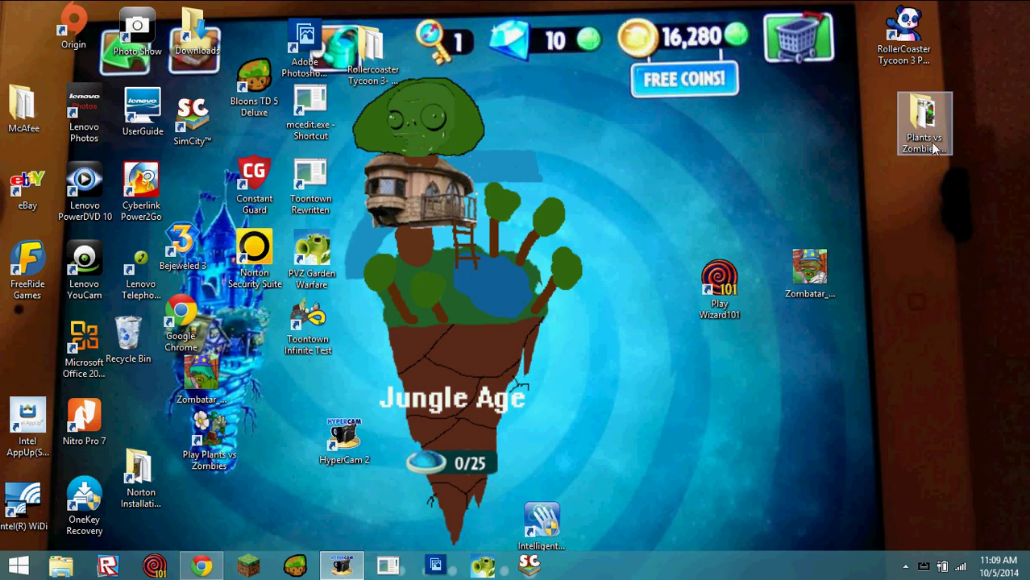
double_click(925, 117)
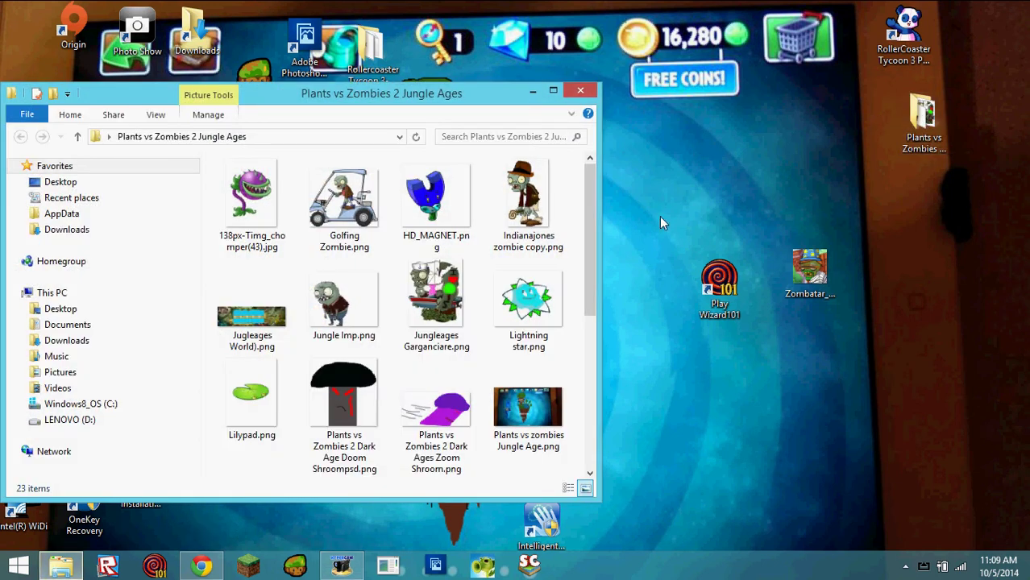
scroll(427, 209, "down", 3)
scroll(419, 258, "up", 3)
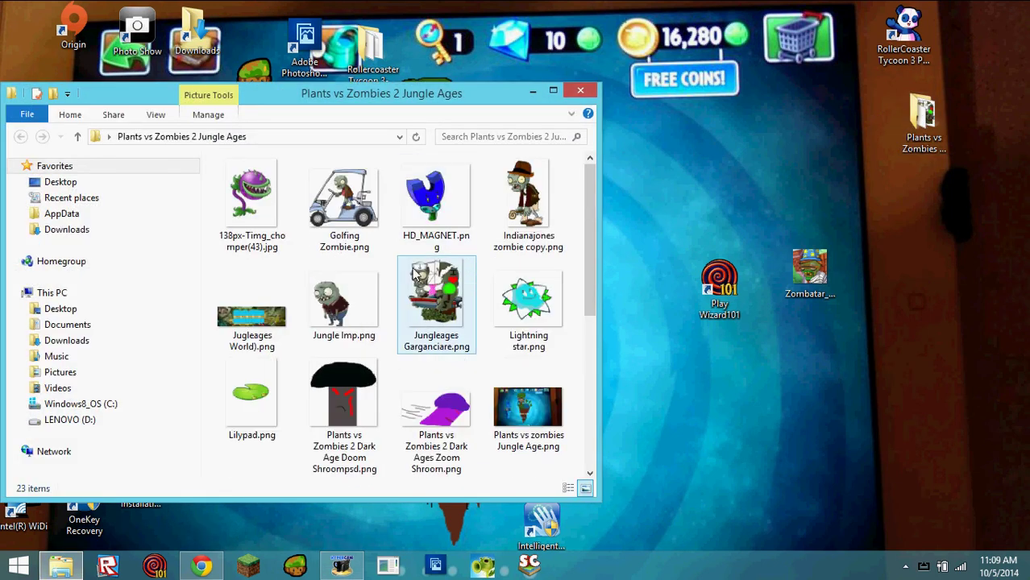
double_click(415, 276)
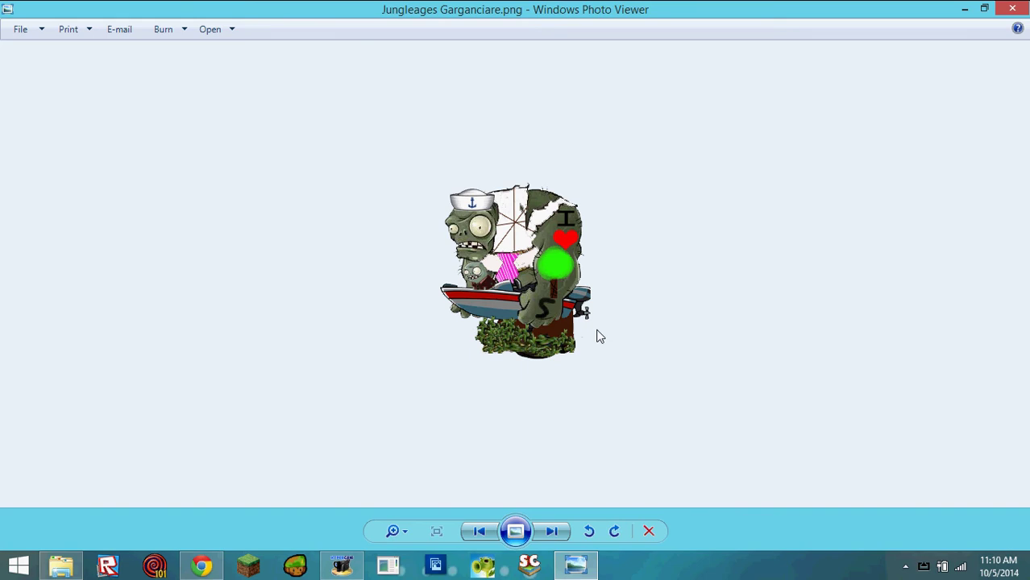
left_click(1011, 9)
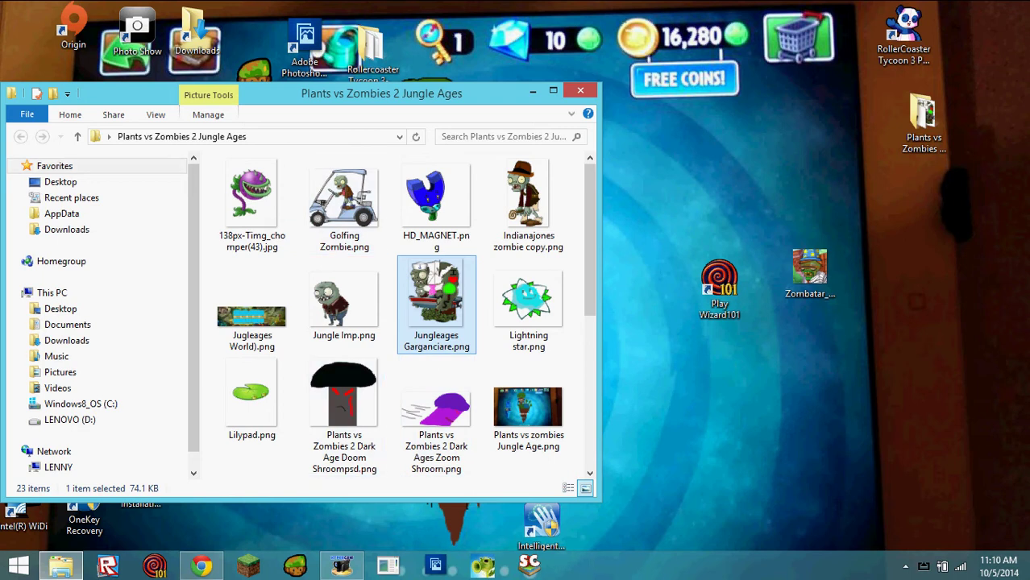
scroll(1007, 556, "down", 3)
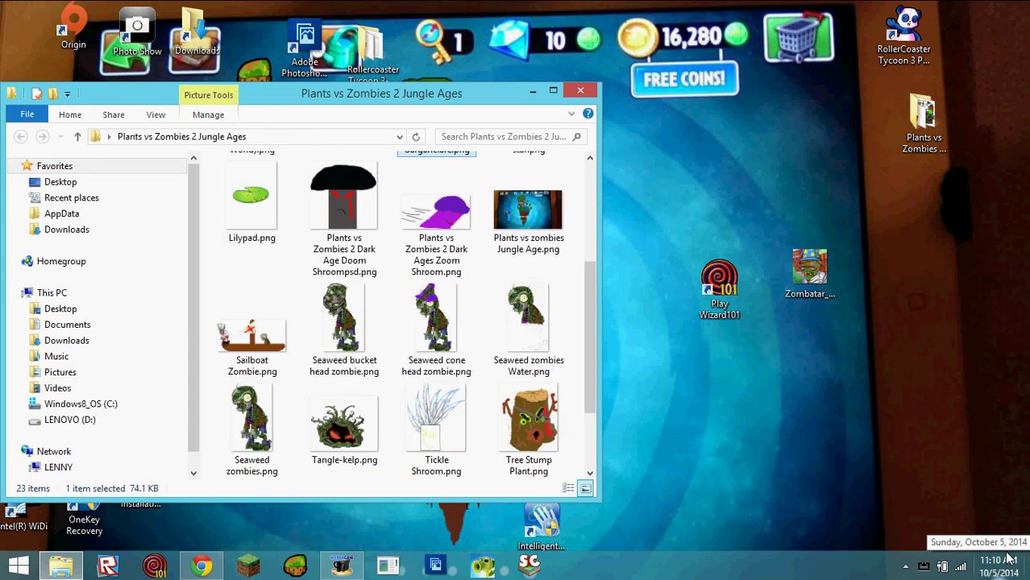
scroll(1007, 555, "down", 2)
scroll(723, 421, "up", 4)
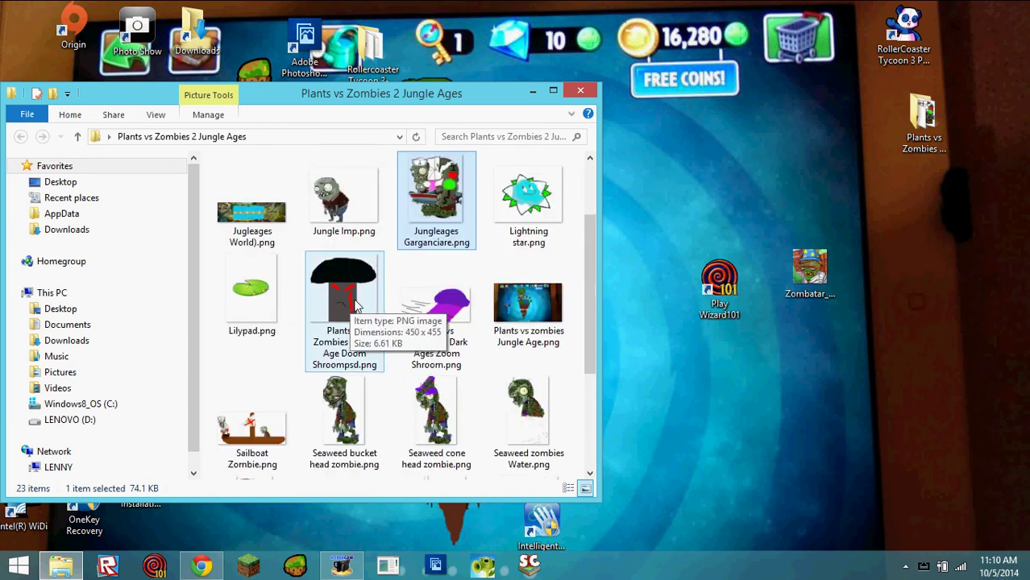
scroll(357, 304, "up", 2)
scroll(358, 302, "down", 4)
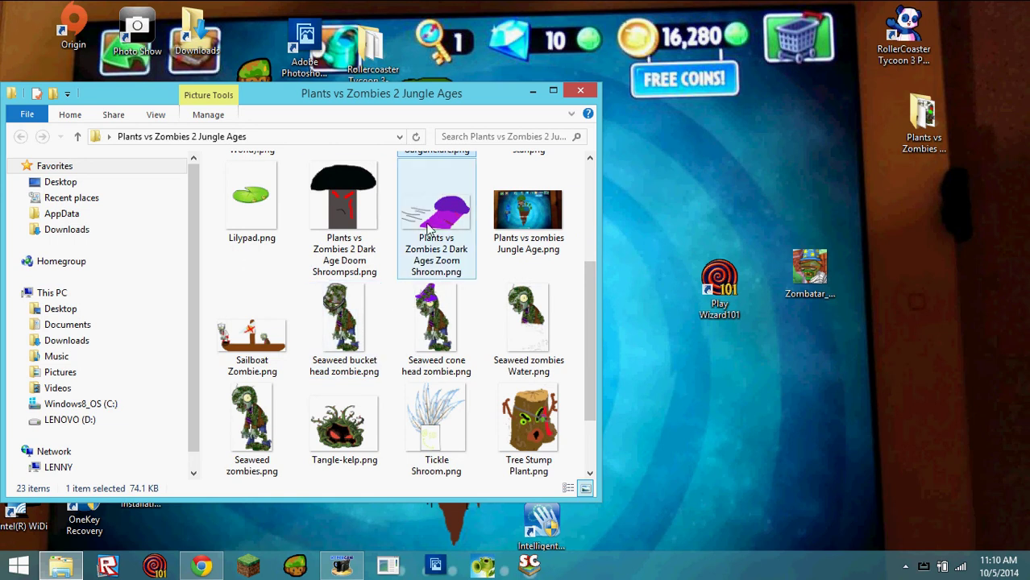
scroll(427, 230, "up", 3)
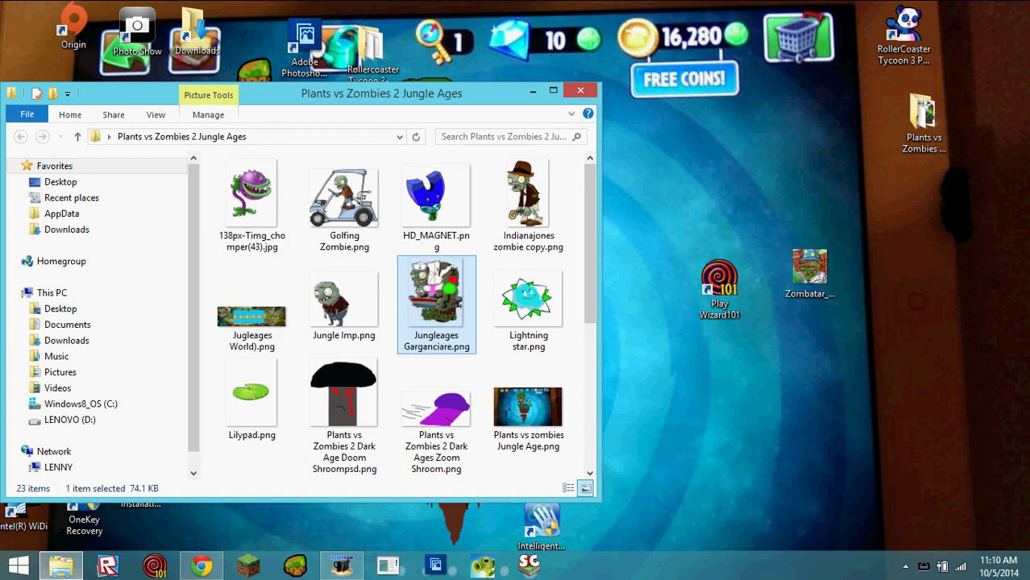
scroll(439, 306, "down", 5)
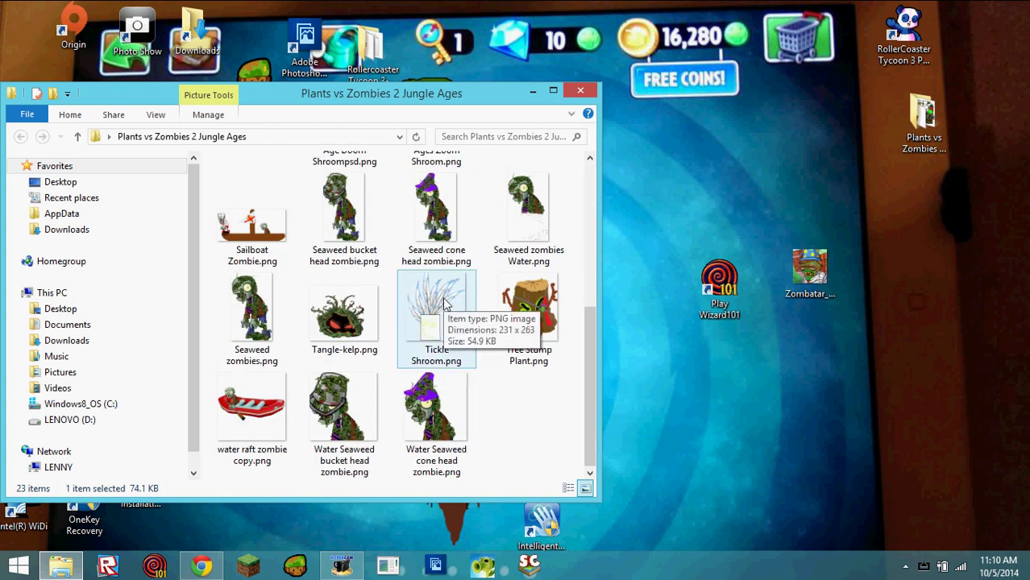
scroll(442, 302, "up", 5)
scroll(435, 310, "down", 5)
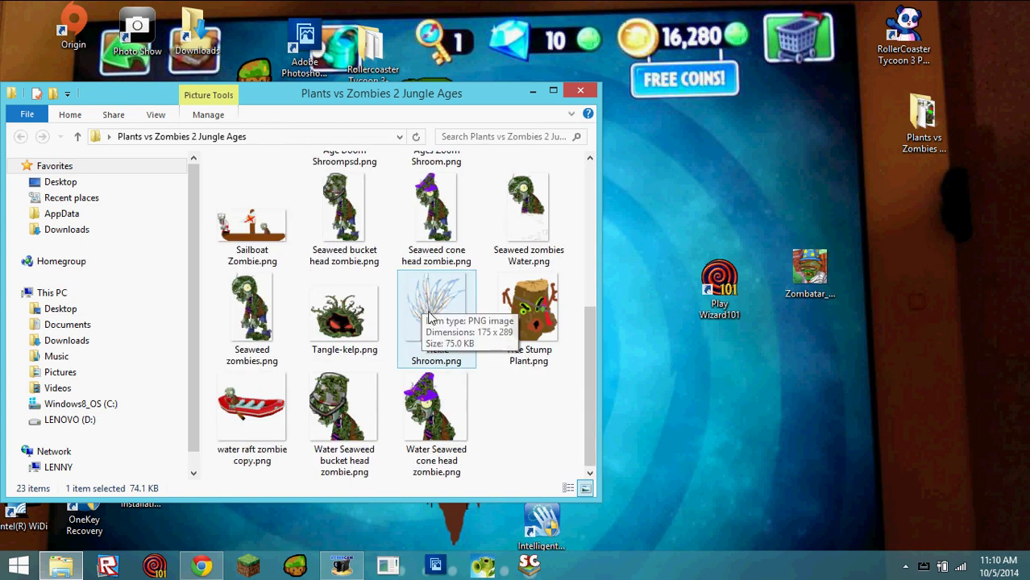
scroll(430, 317, "up", 5)
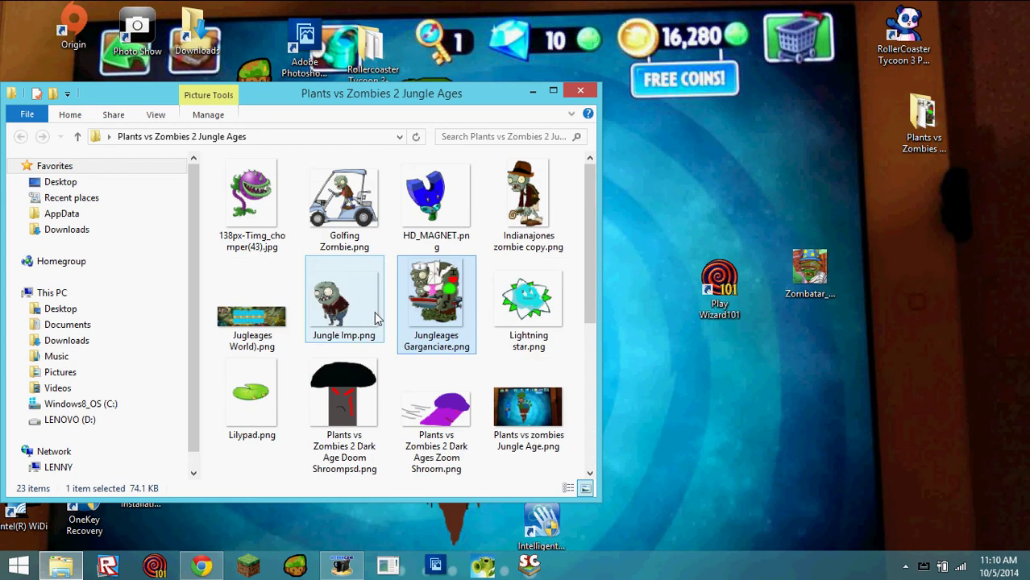
left_click(71, 197)
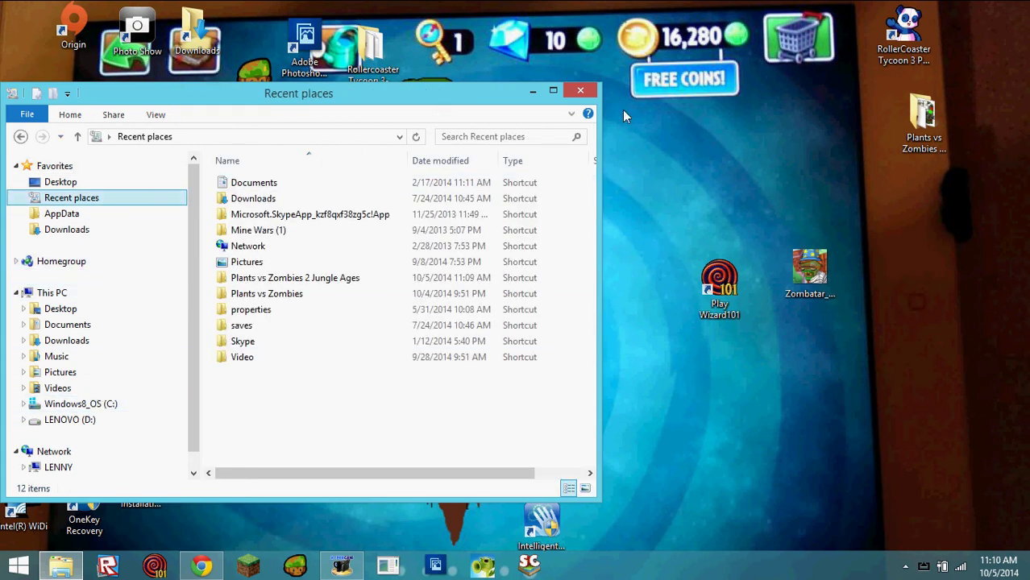
left_click(580, 90)
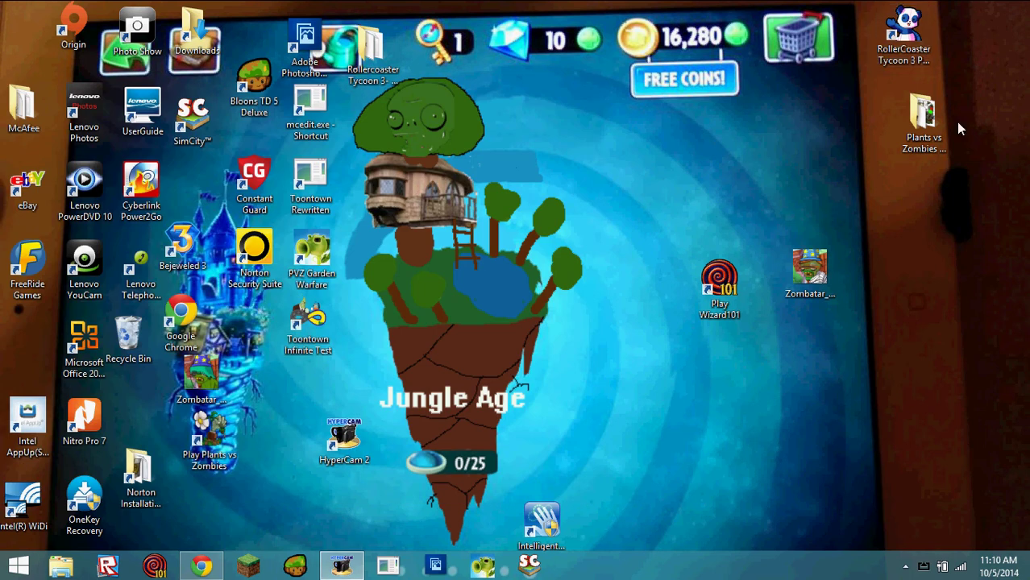
Reopen the Jungle Ages folder, scroll through all 23 drawings and back, then close it.
double_click(910, 101)
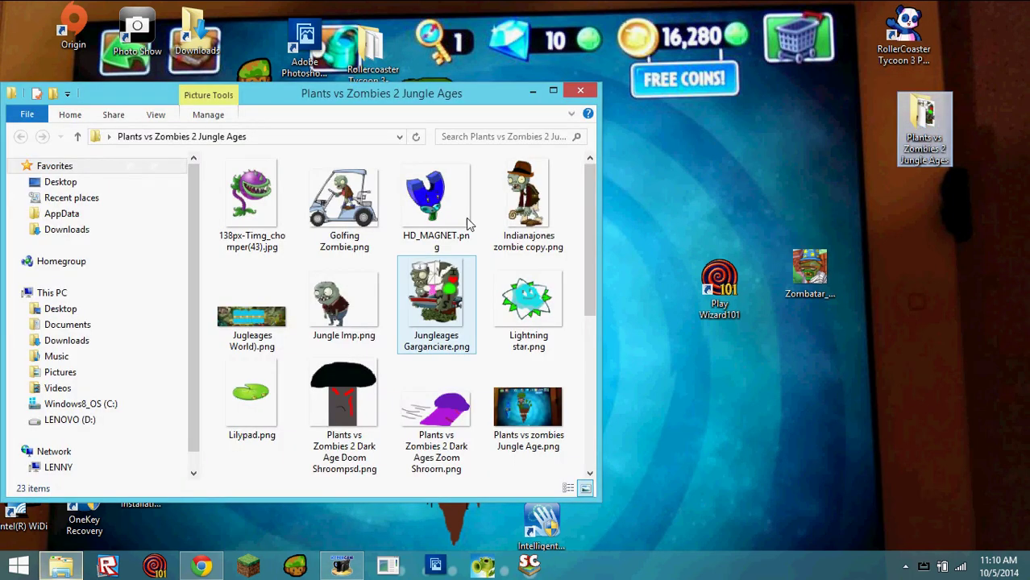
scroll(429, 225, "down", 5)
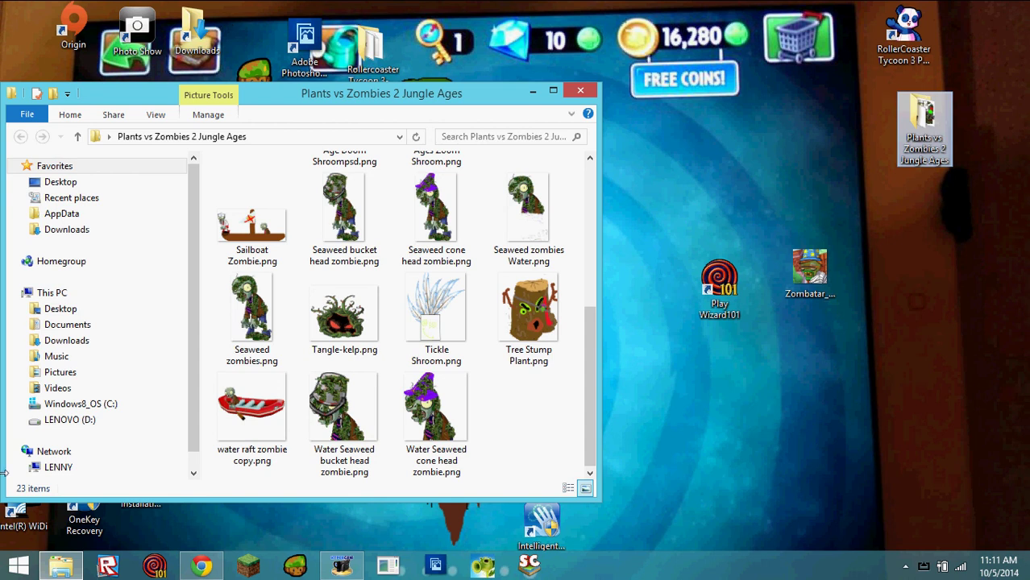
scroll(424, 345, "up", 5)
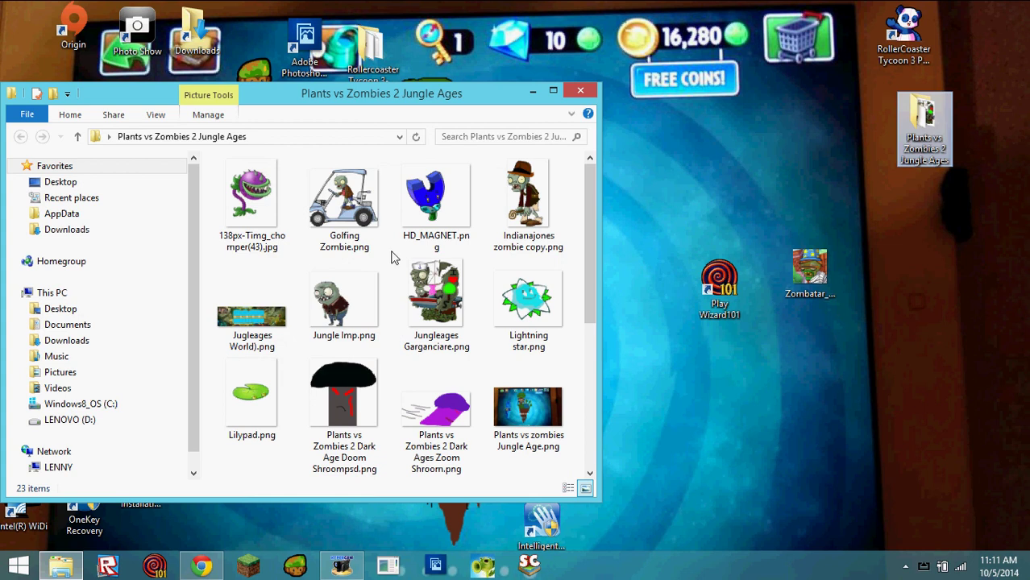
scroll(391, 256, "down", 4)
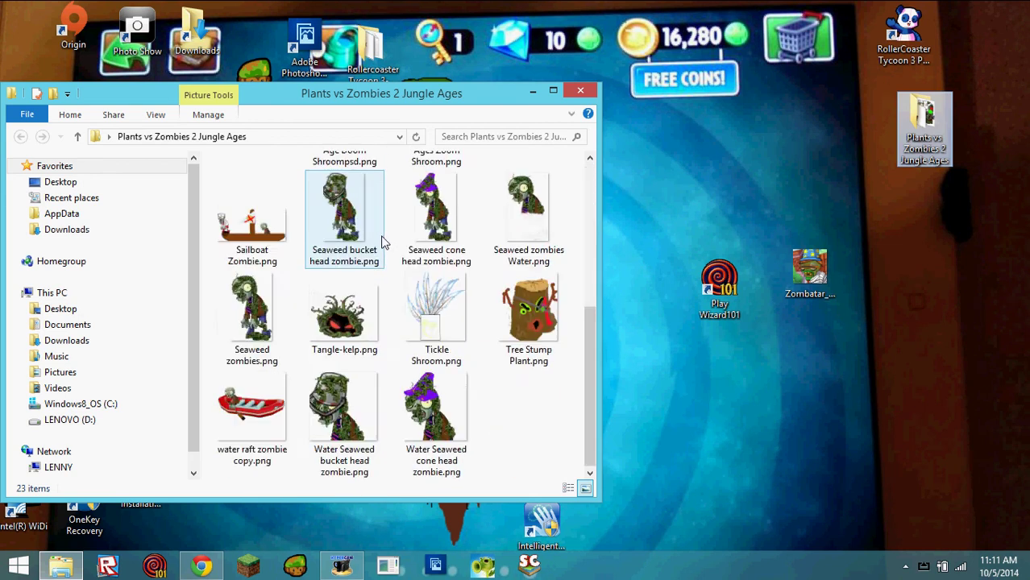
scroll(347, 427, "up", 2)
scroll(382, 80, "up", 2)
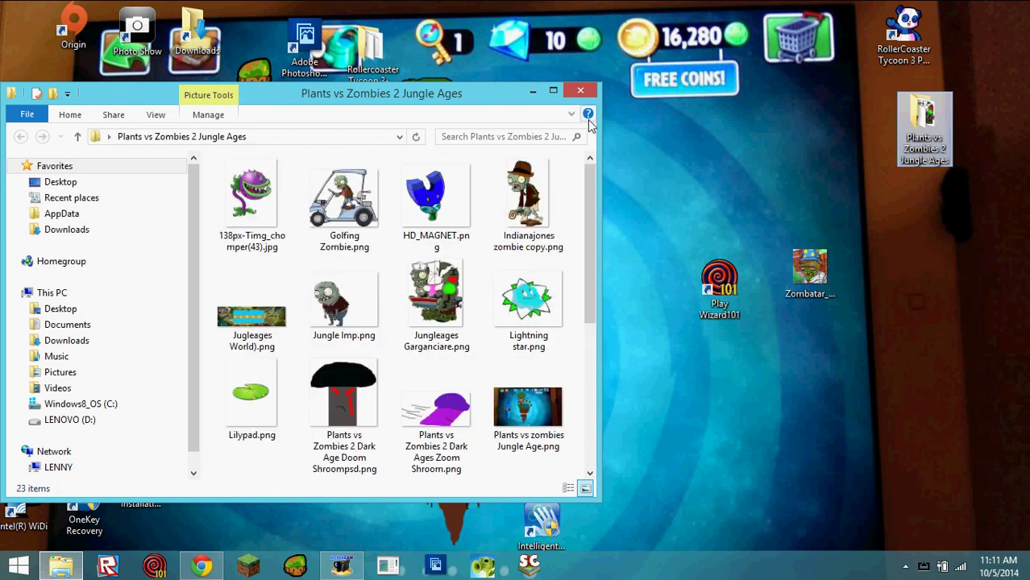
left_click(579, 89)
Restore the Chrome window showing the Jungle Age Zombies comment from the taskbar.
left_click(193, 569)
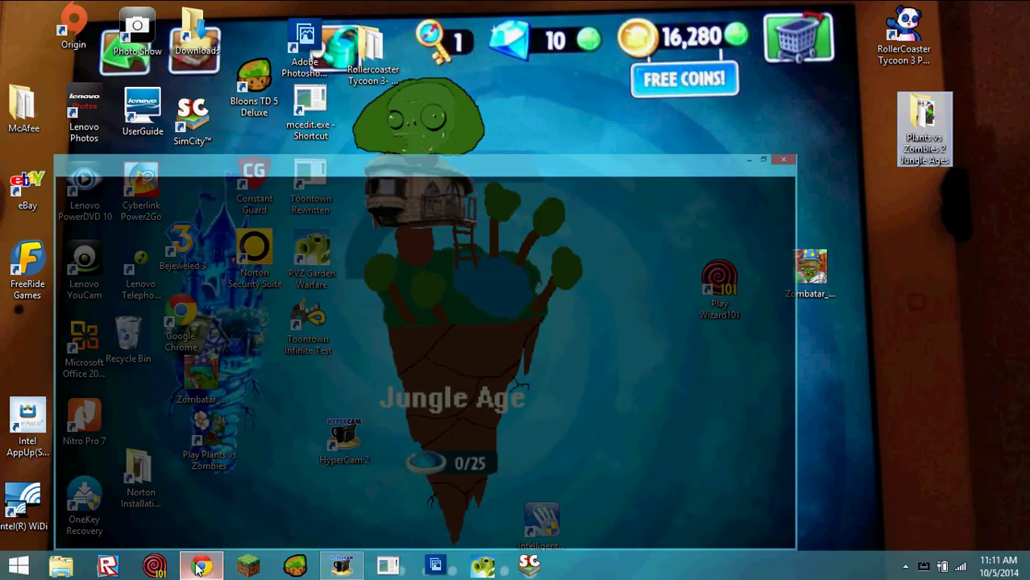